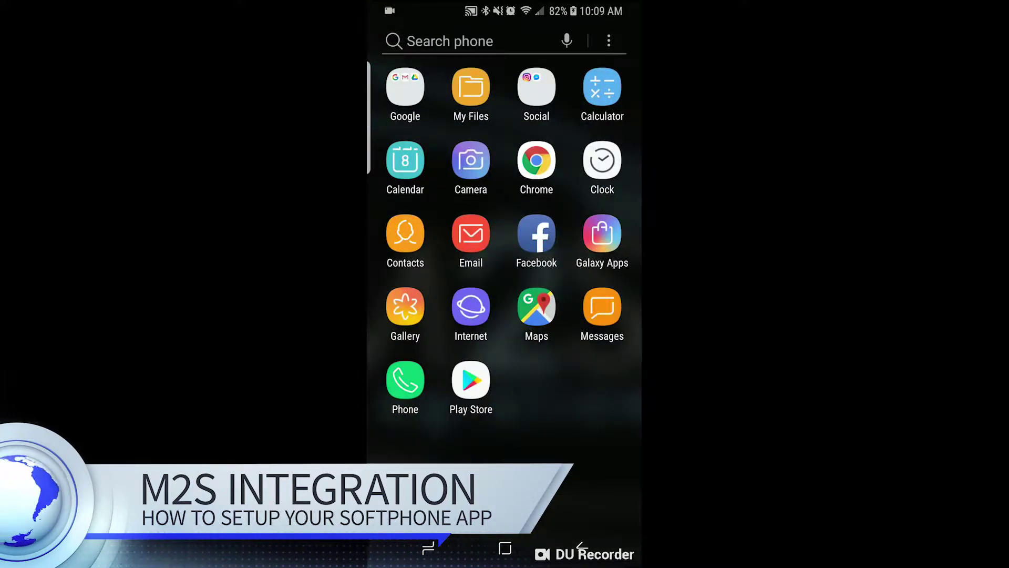
Open the Play Store and search for 'cloud soft'
left_click(471, 381)
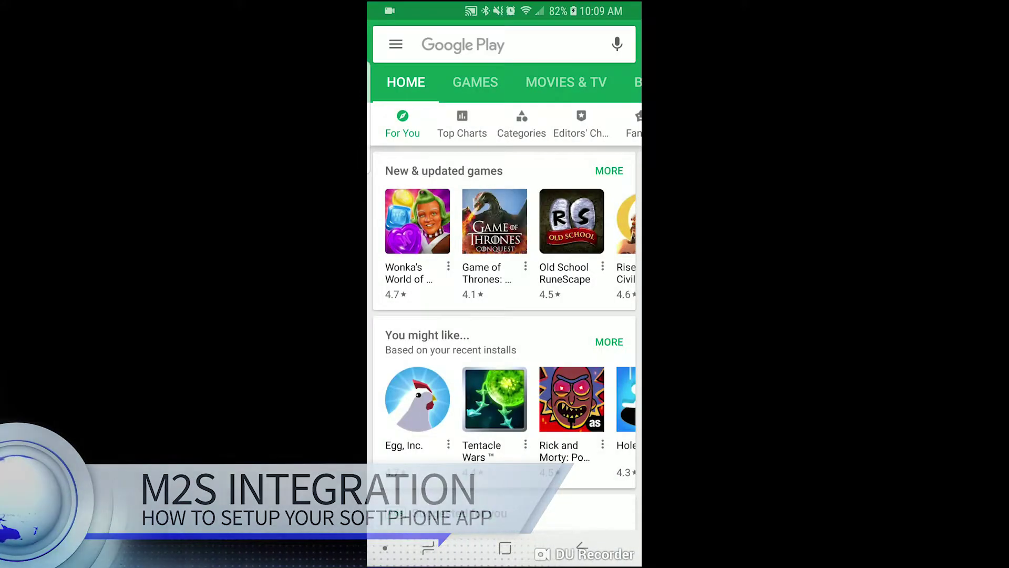
left_click(504, 44)
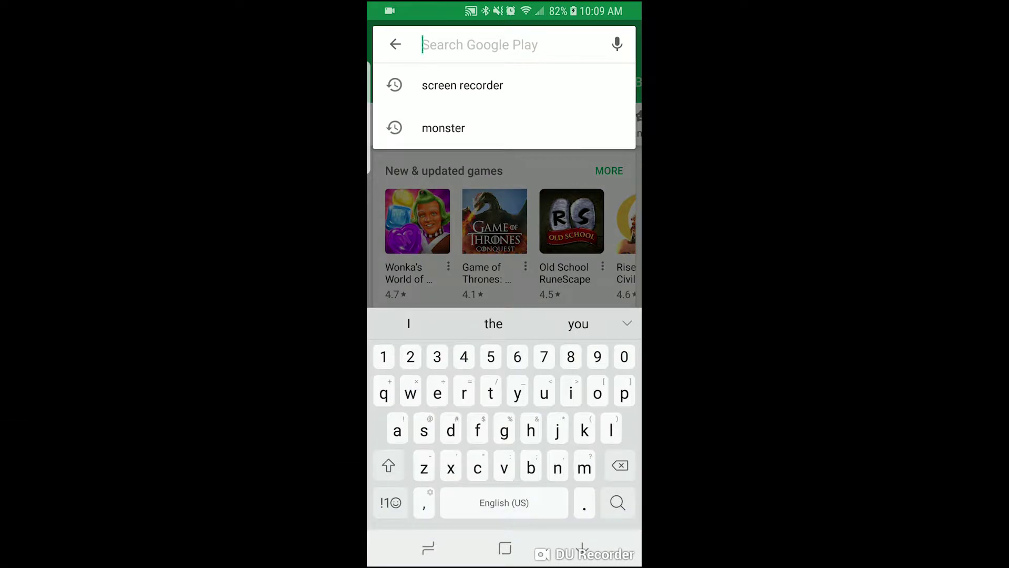
type("clou")
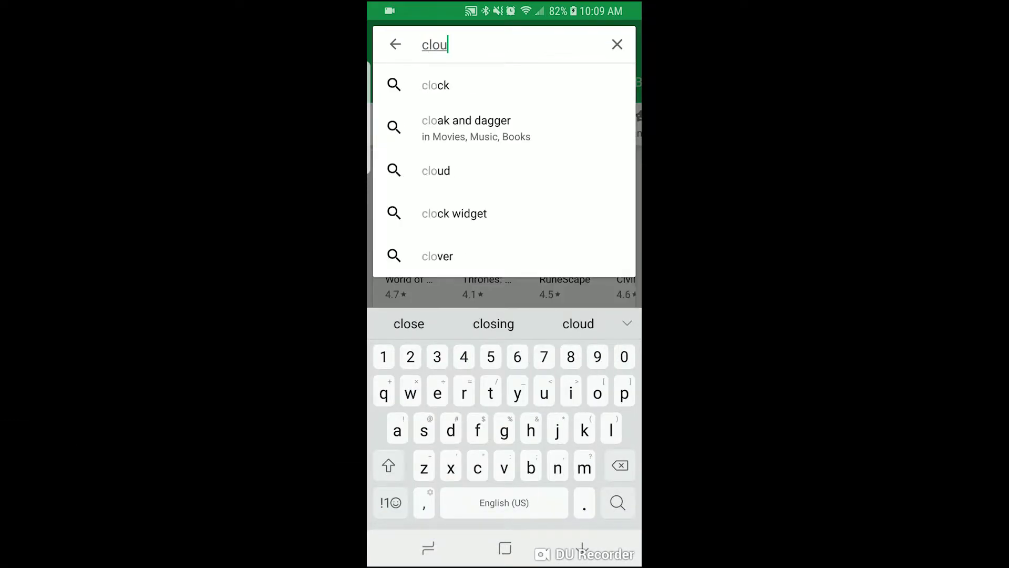
type("d")
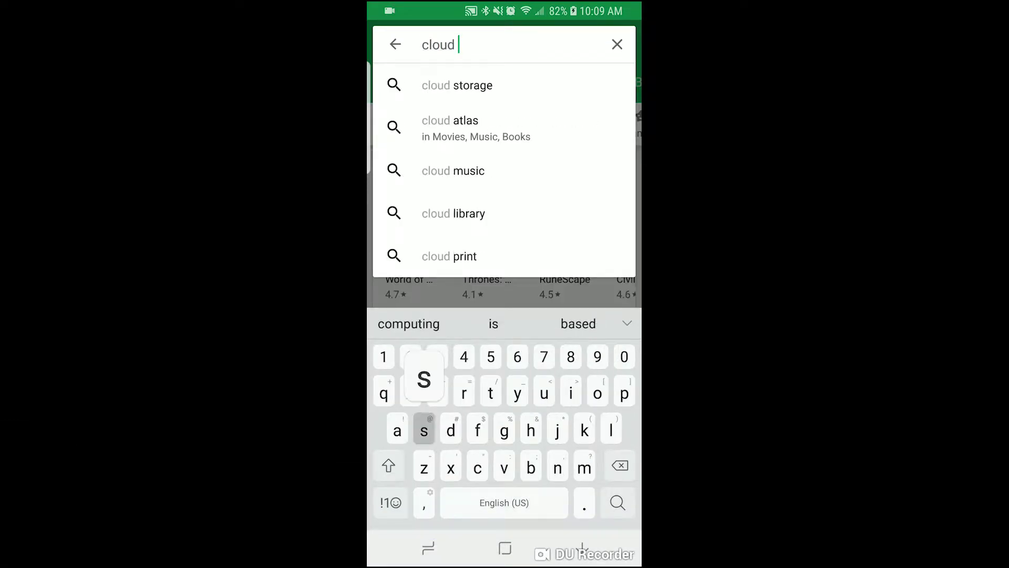
type(" so")
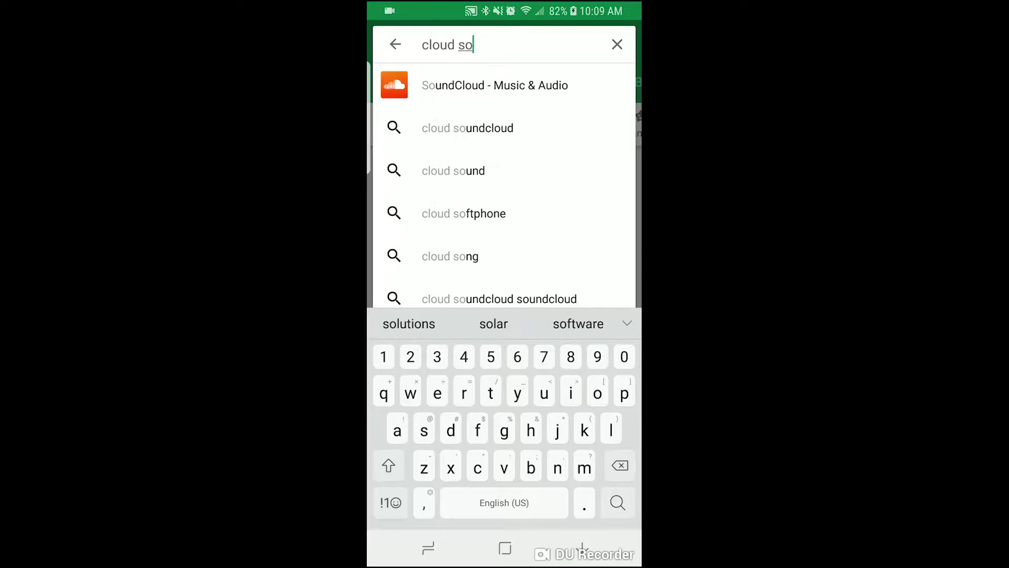
type("ft")
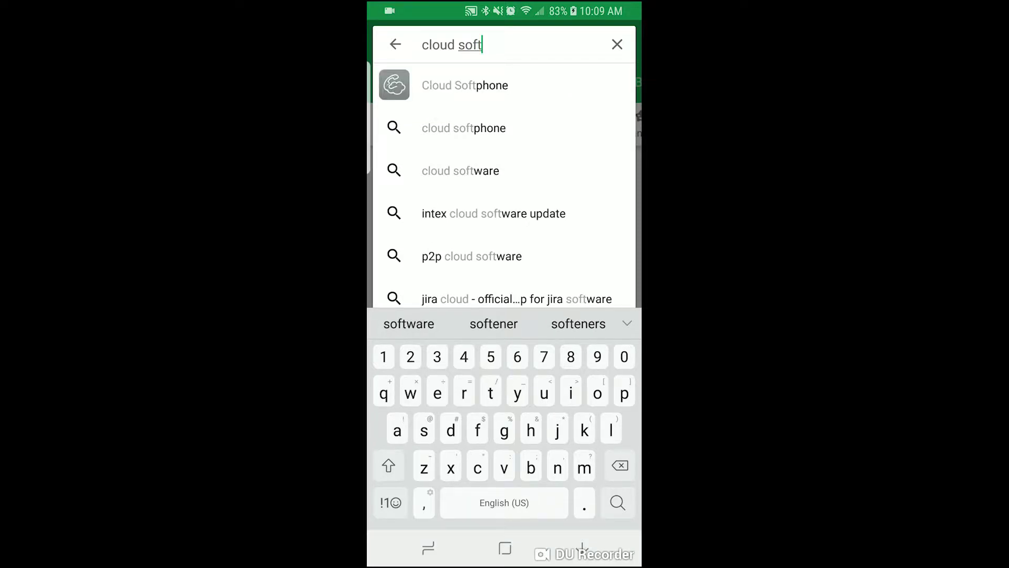
Open the Cloud Softphone listing by Acrobits and install it
left_click(464, 85)
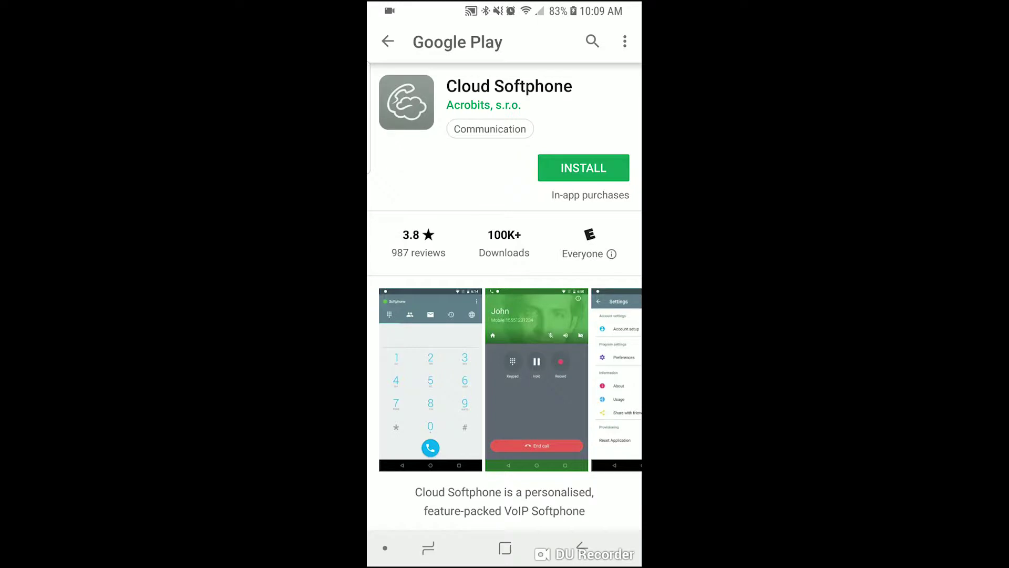
left_click(584, 167)
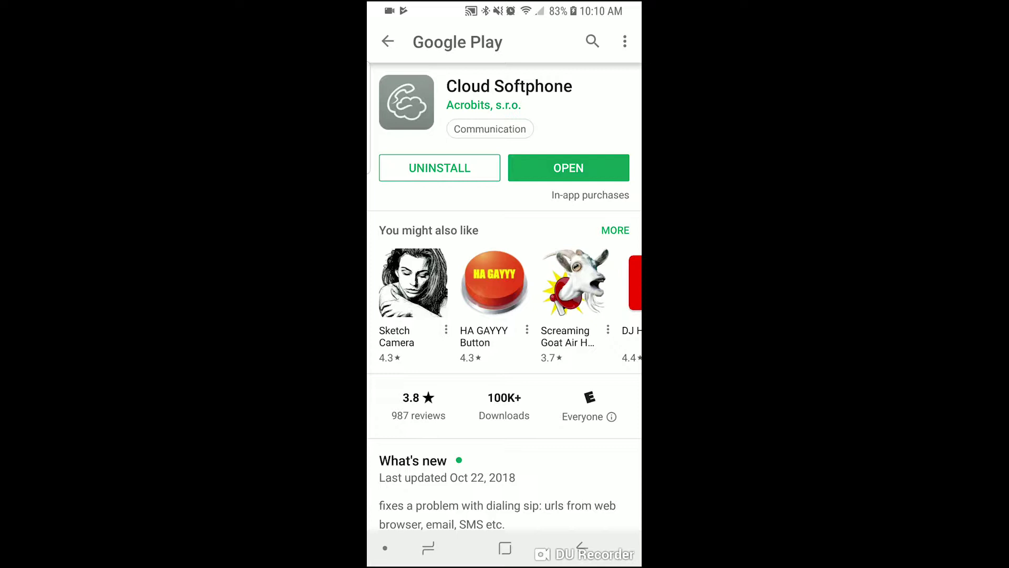
Launch the newly installed Cloud Softphone from its store page
left_click(569, 167)
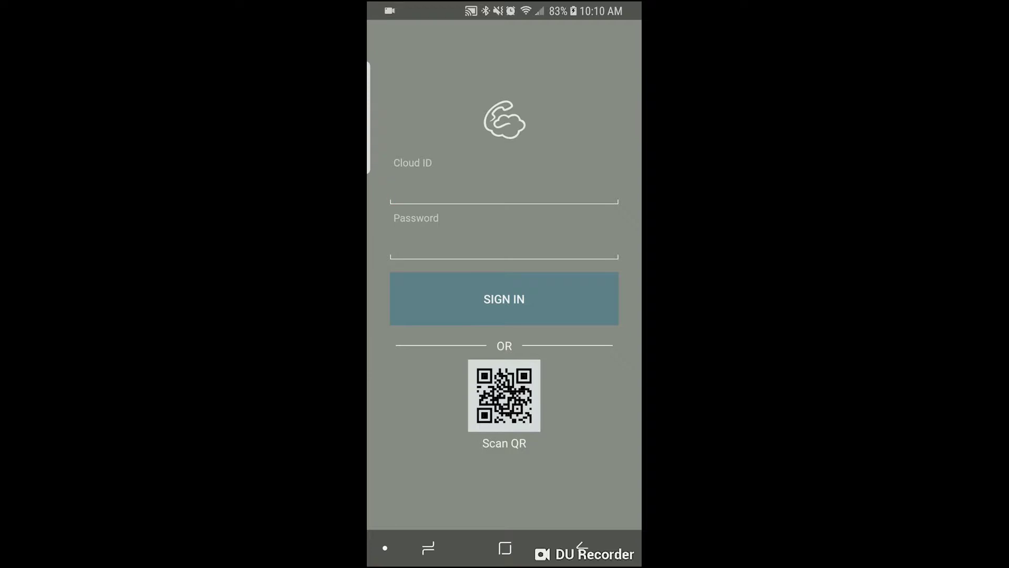
Begin filling the Cloud ID from the setup QR code on the sign-in screen
left_click(504, 394)
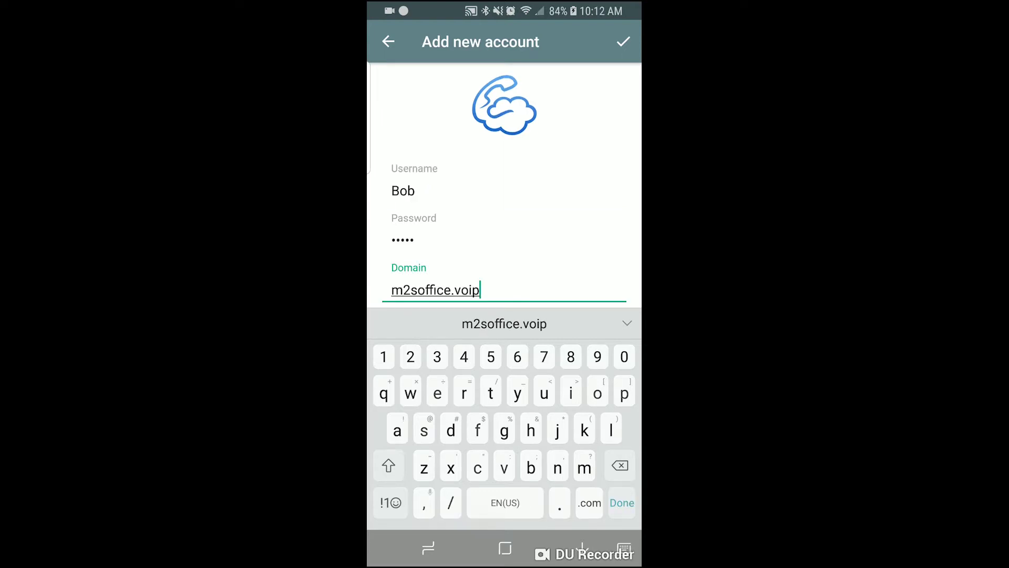
type("web")
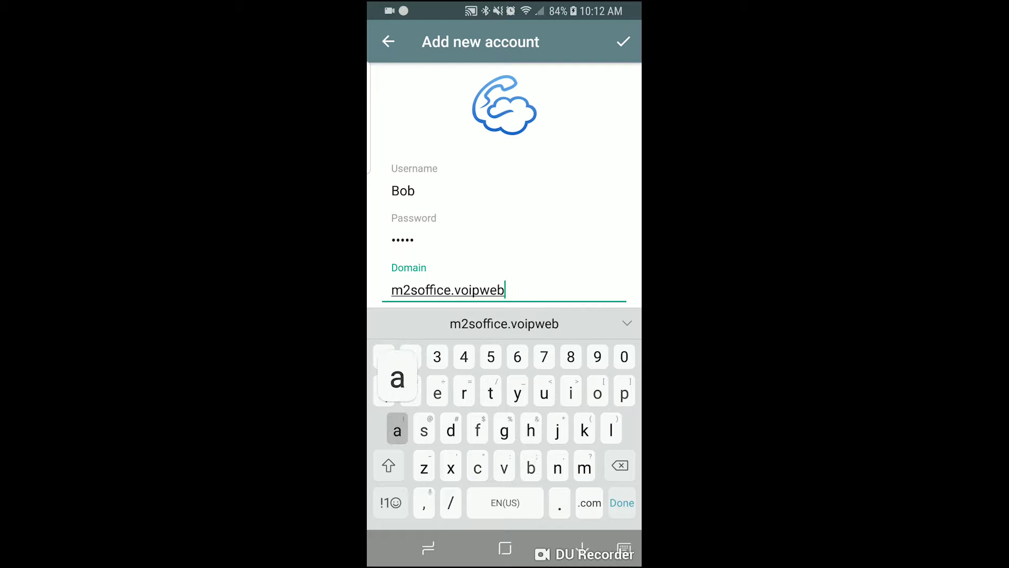
type("access")
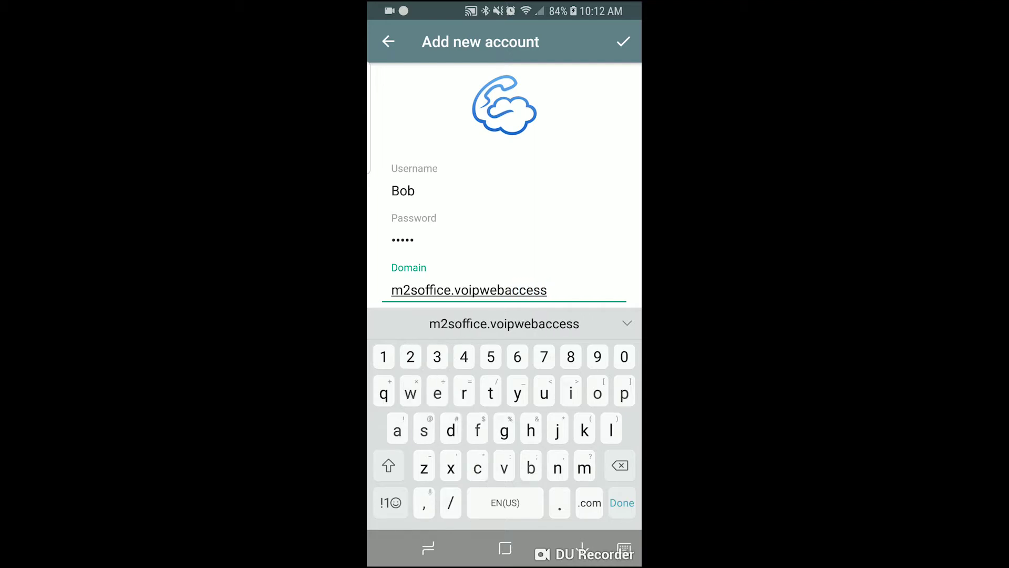
type(".com")
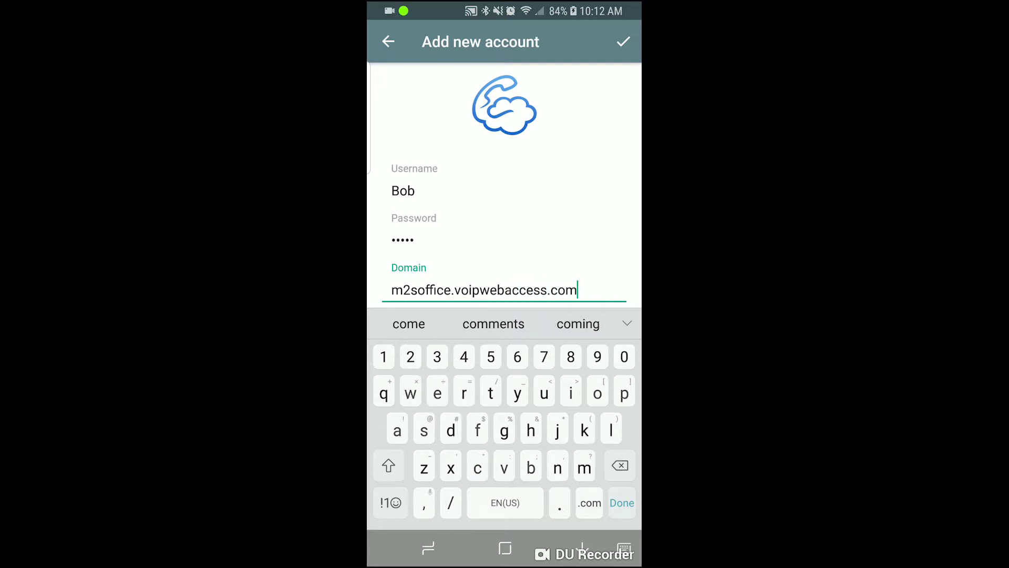
Save the new account and continue past the microphone and phone permission screens
left_click(623, 41)
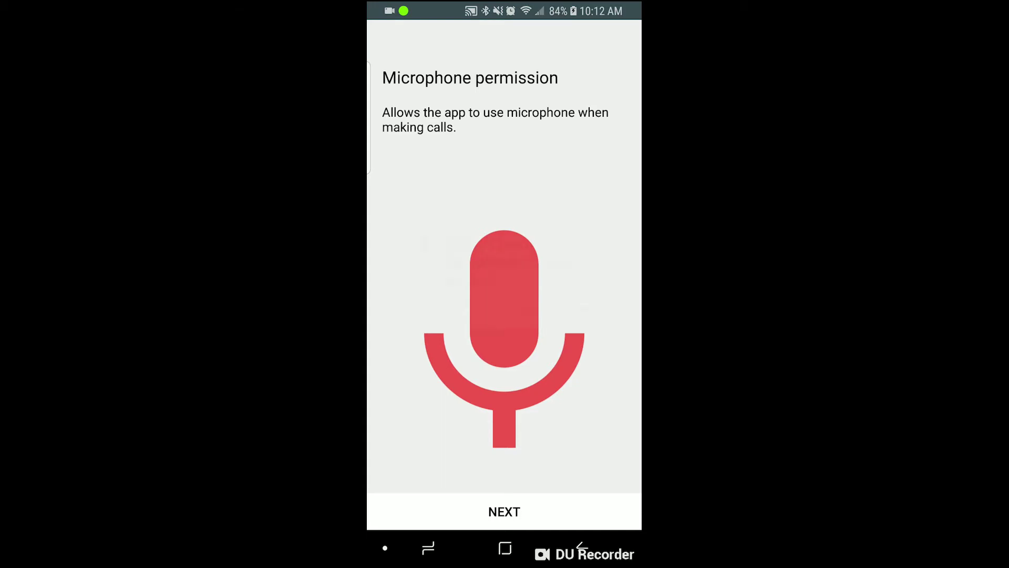
left_click(580, 313)
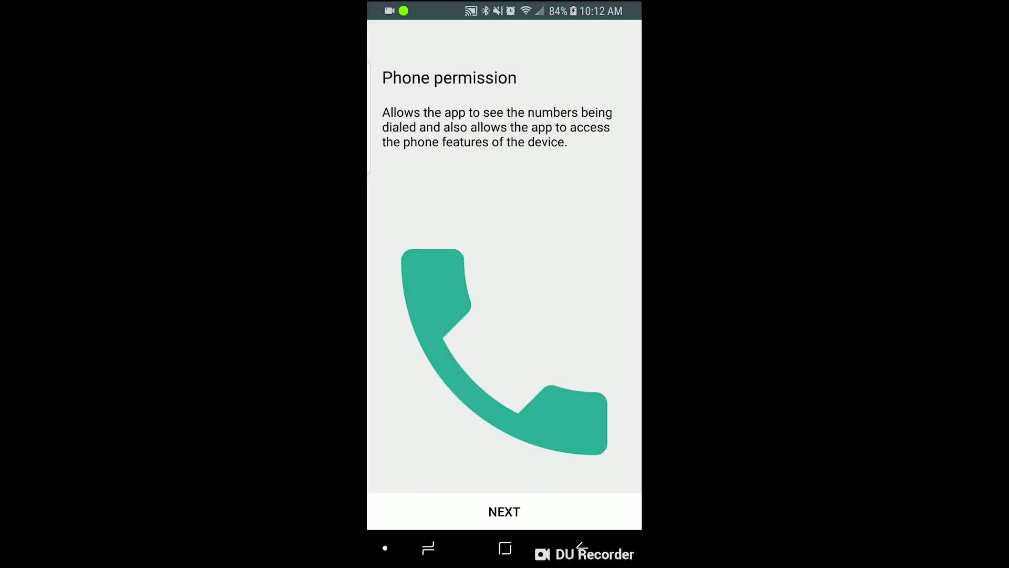
left_click(581, 322)
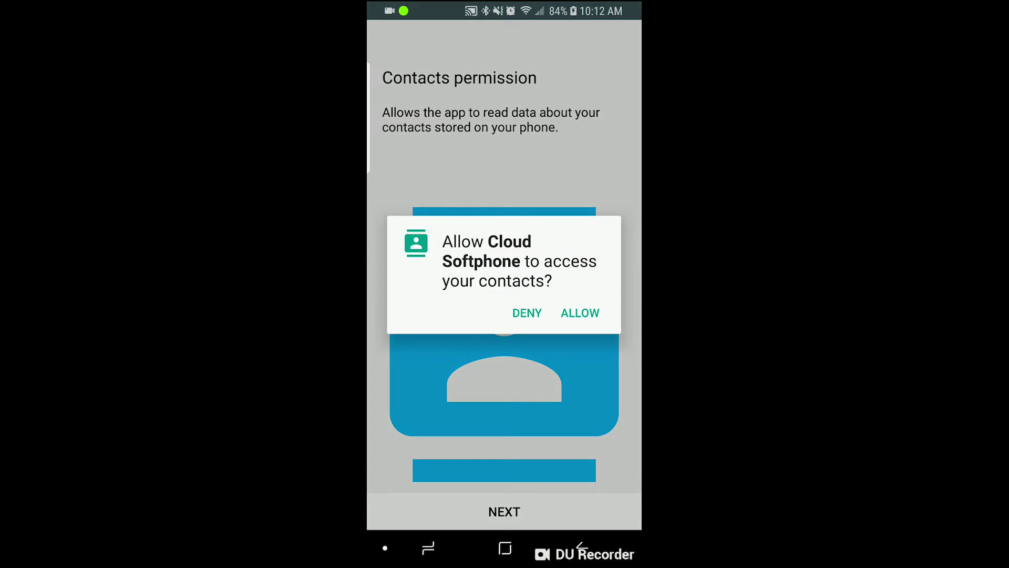
Decline contacts access and let the app run without battery restrictions
left_click(527, 313)
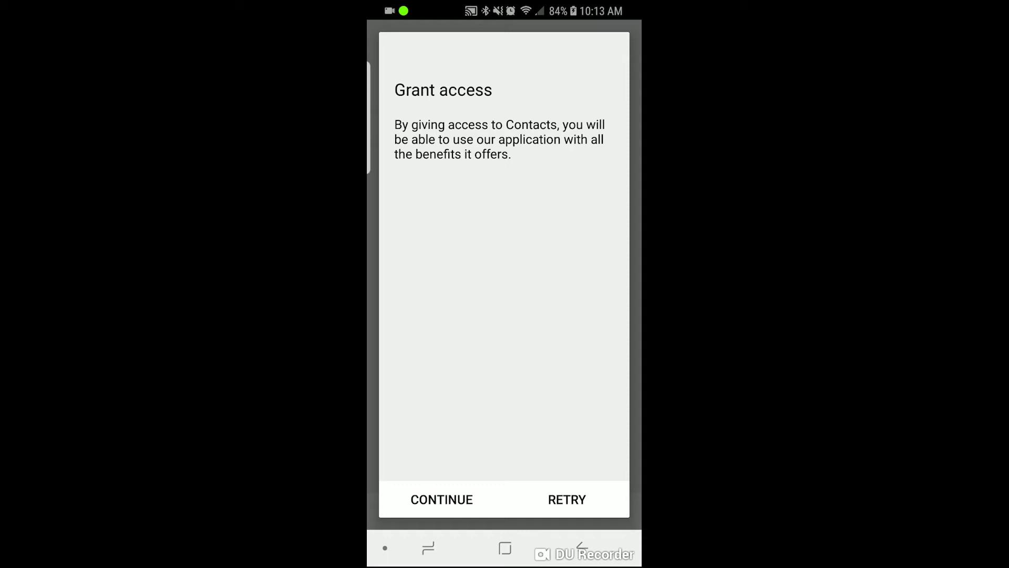
left_click(441, 500)
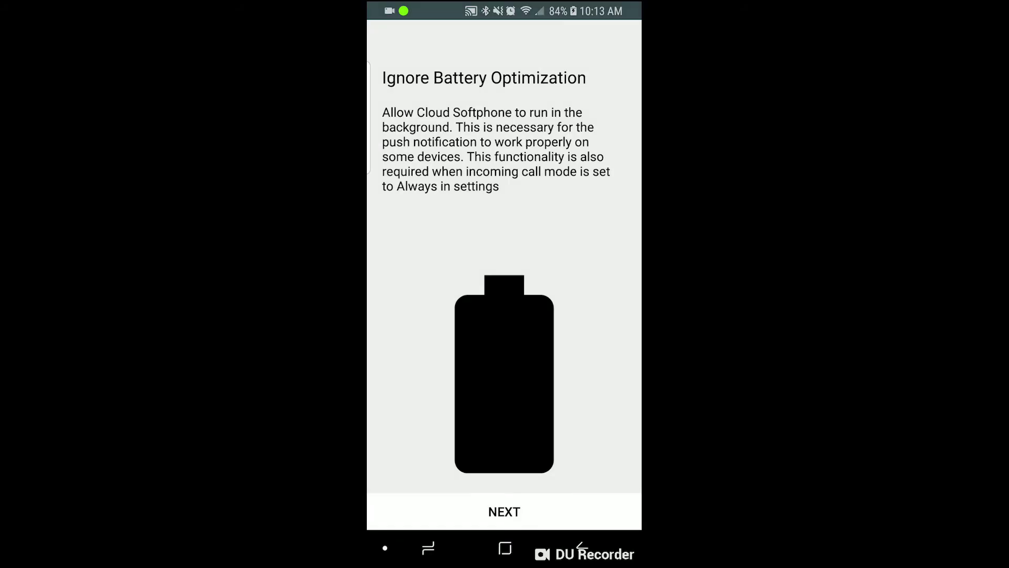
left_click(504, 510)
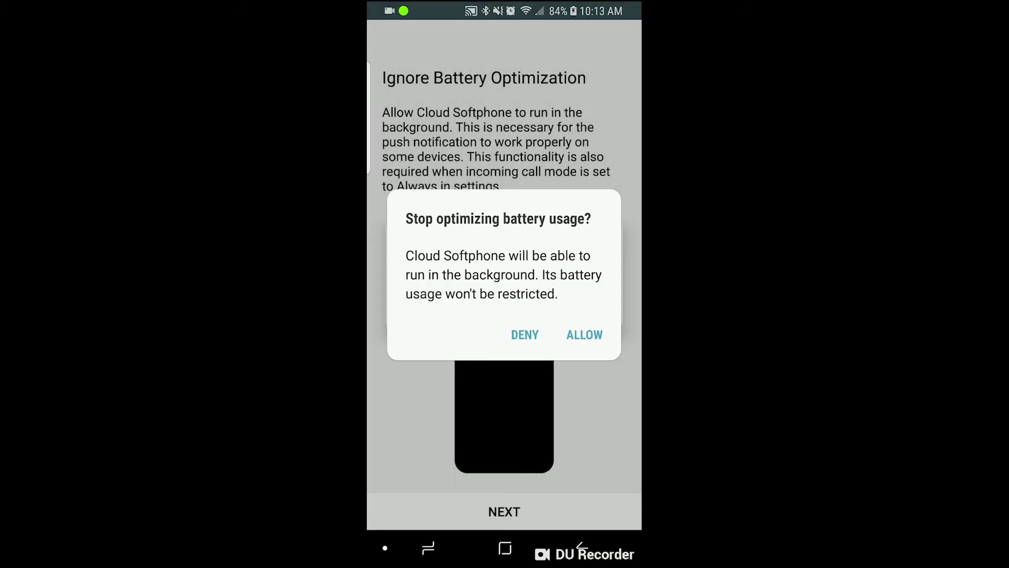
left_click(584, 334)
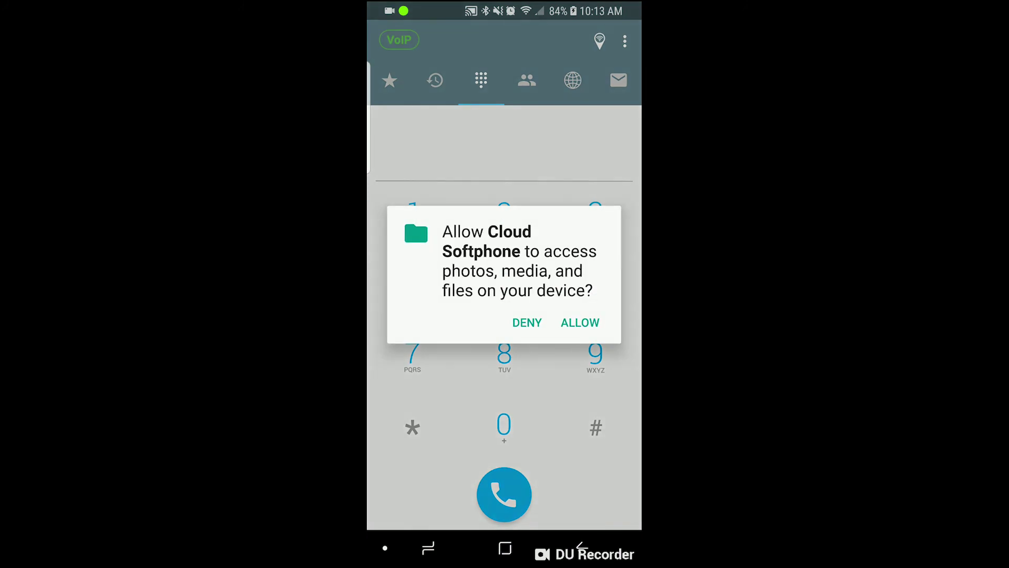
Allow access to photos, media and files, then dial 300
left_click(580, 323)
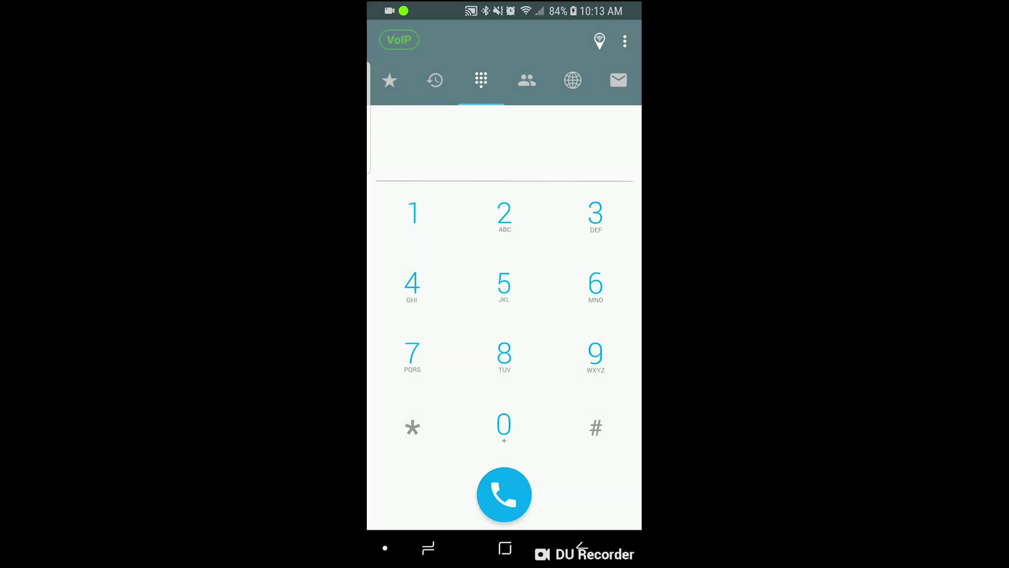
left_click(596, 213)
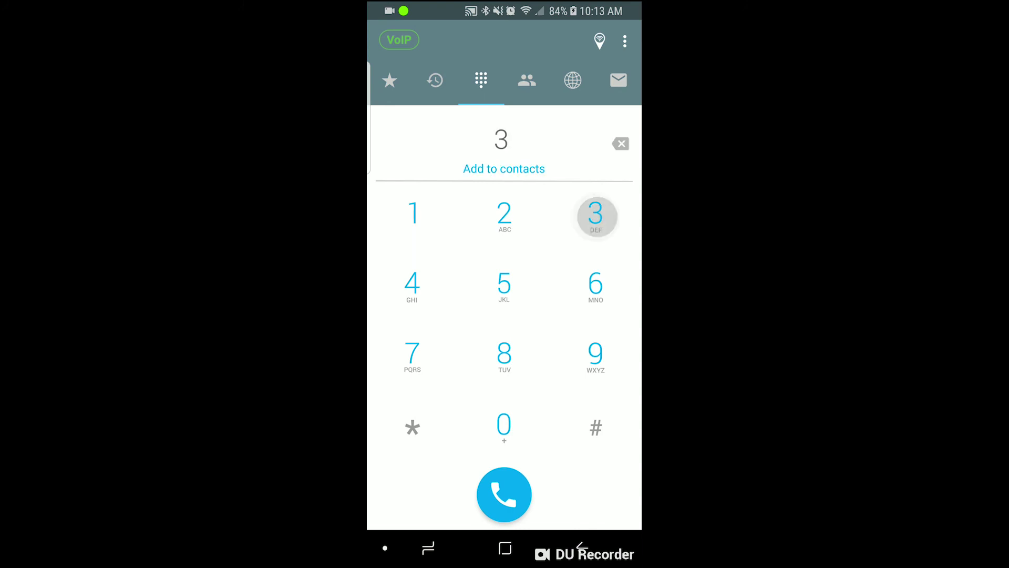
left_click(504, 425)
left_click(503, 426)
left_click(503, 494)
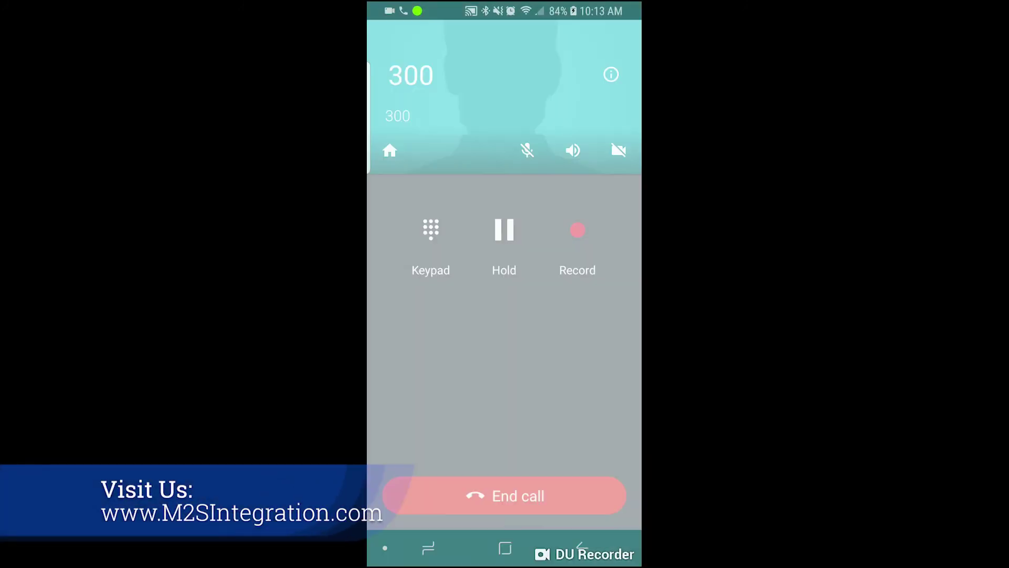